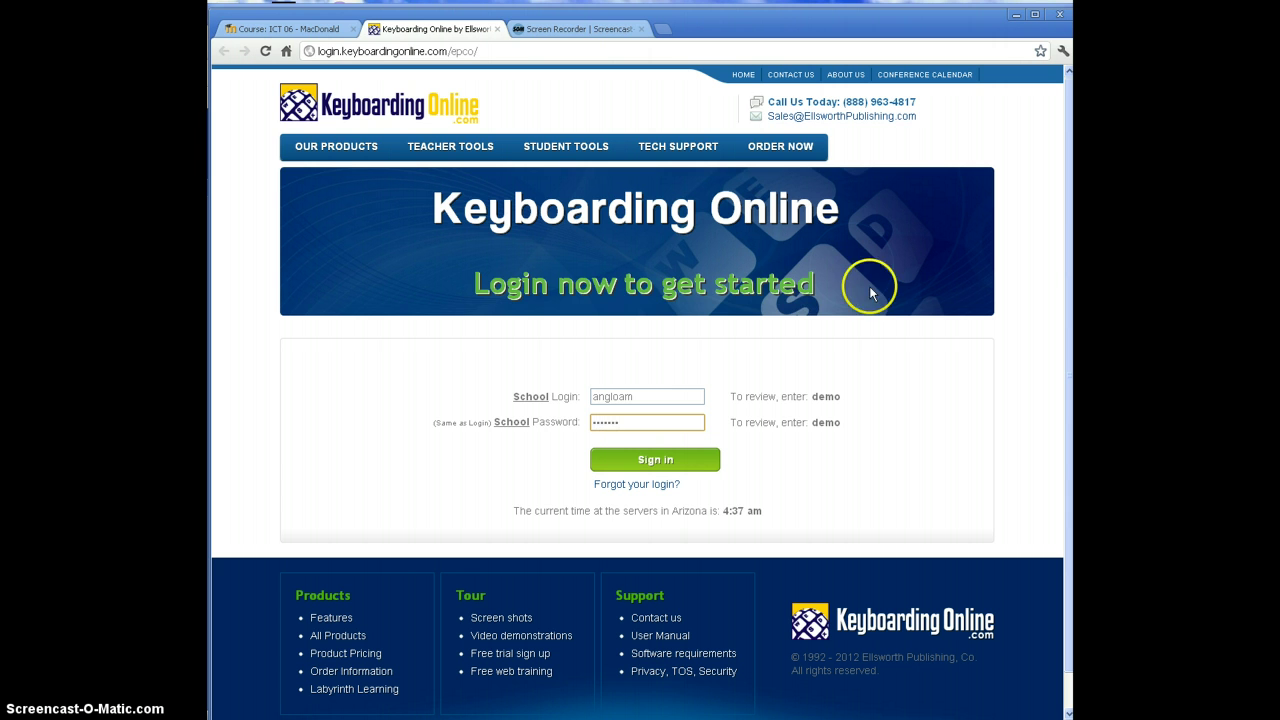
Step: Sign in to Keyboarding Online with the school account's login and password
{"action": "left_click", "coordinate": [677, 460]}
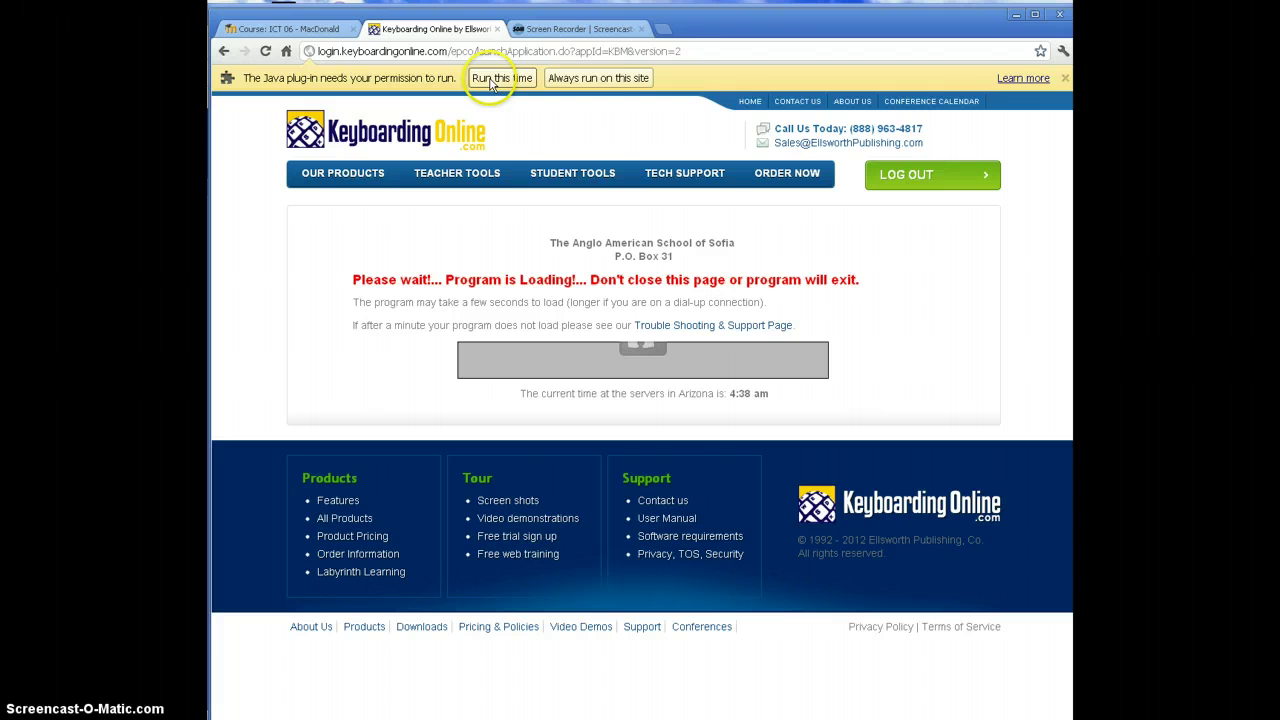
Step: Allow the Java plug-in to always run on the Keyboarding Online site
{"action": "left_click", "coordinate": [598, 82]}
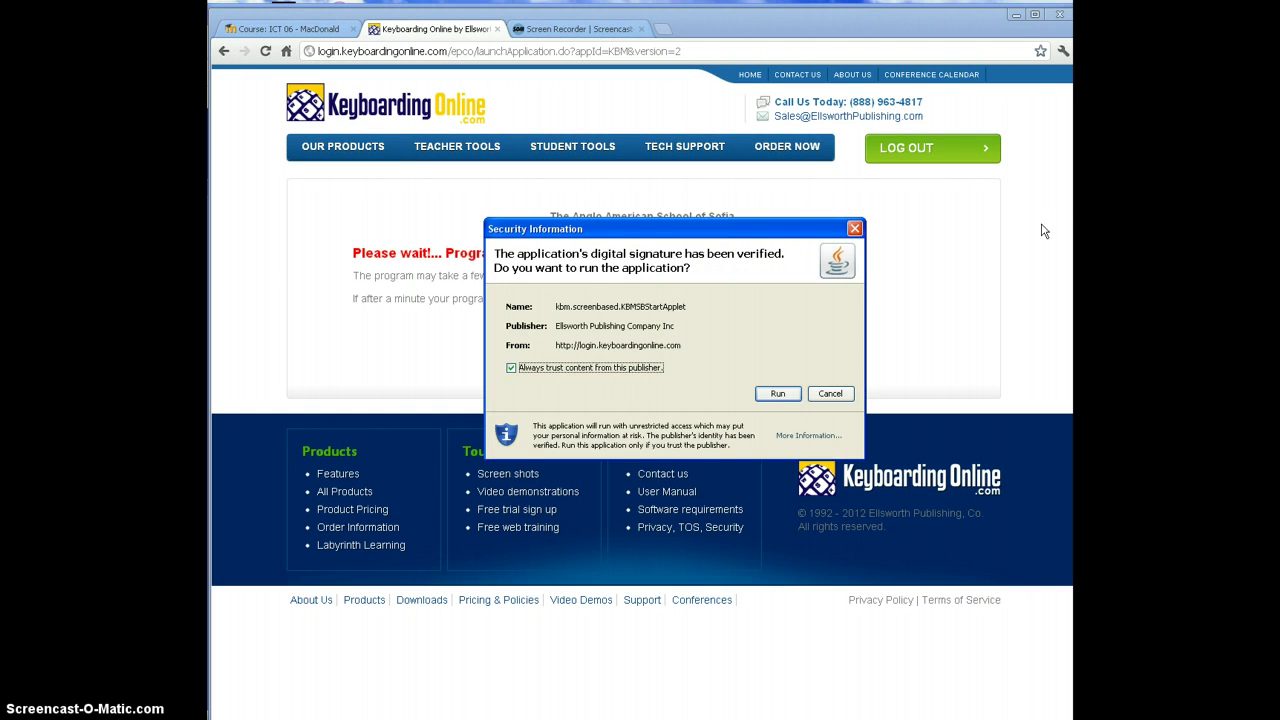
Step: Approve Keyboard Mastery, then open the teacher's student file (entry 16) in Grade 6A
{"action": "left_click", "coordinate": [778, 394]}
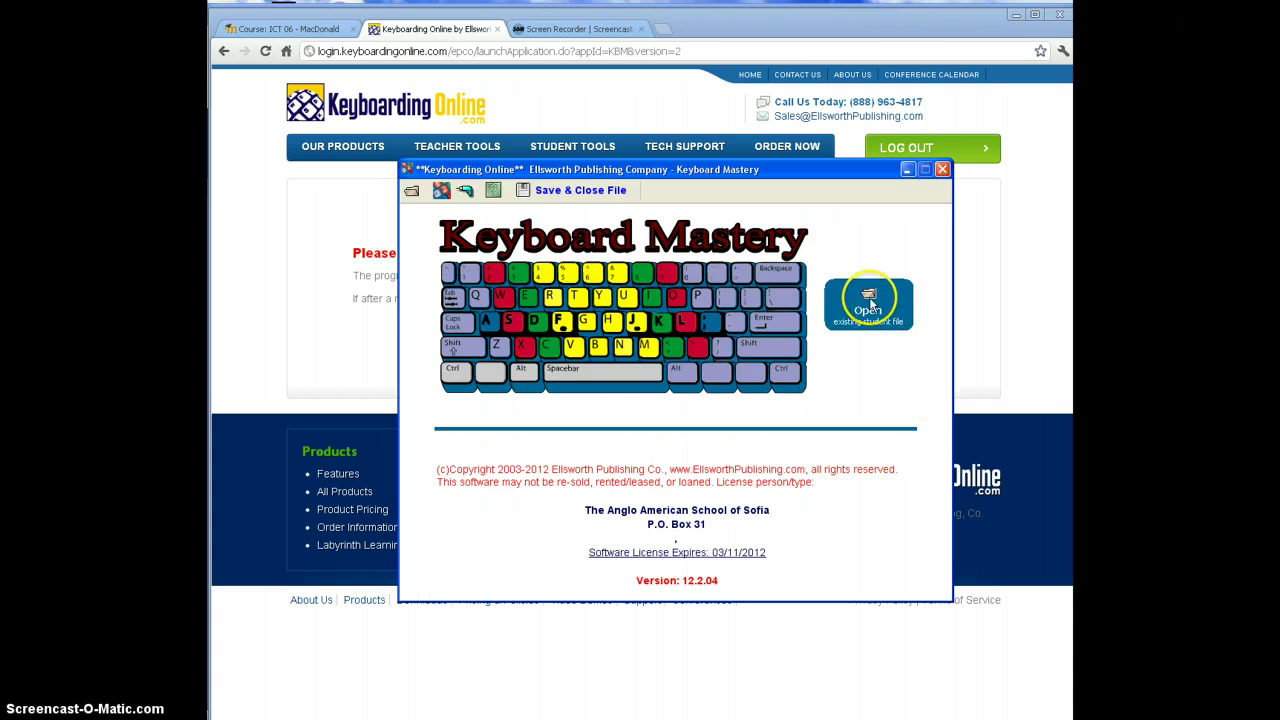
{"action": "left_click", "coordinate": [870, 302]}
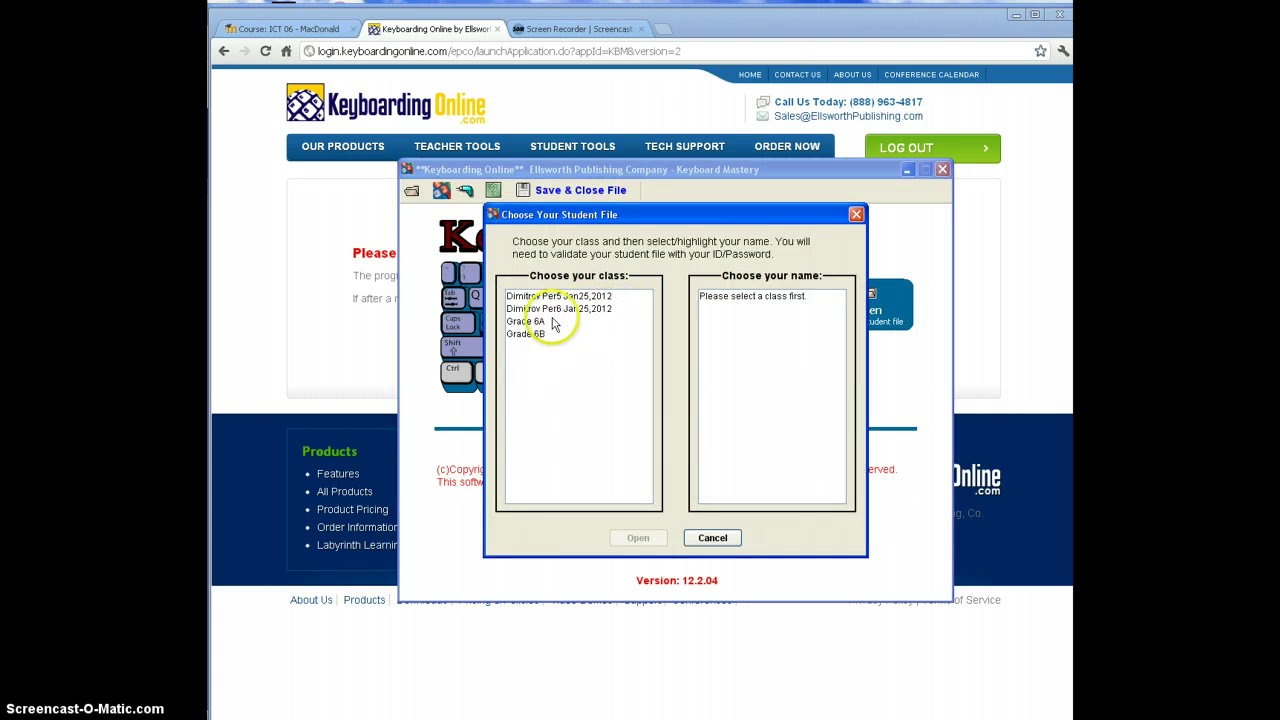
{"action": "left_click", "coordinate": [541, 321]}
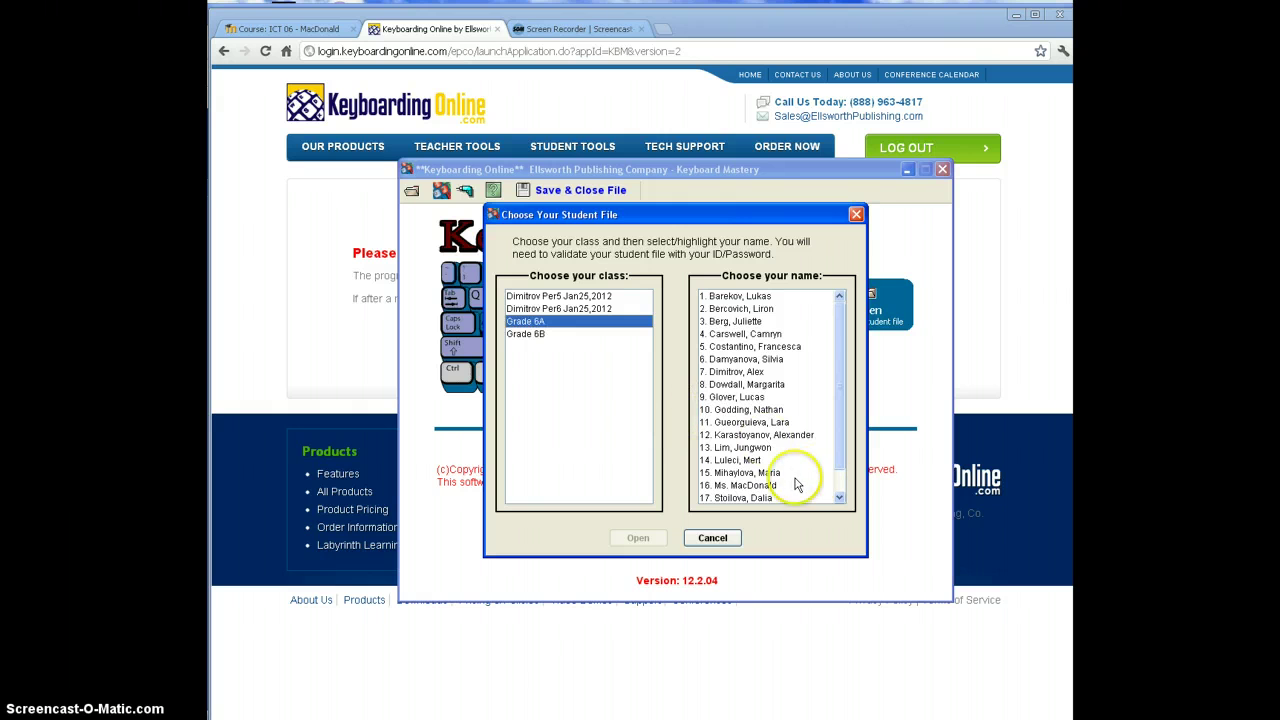
{"action": "left_click", "coordinate": [752, 485]}
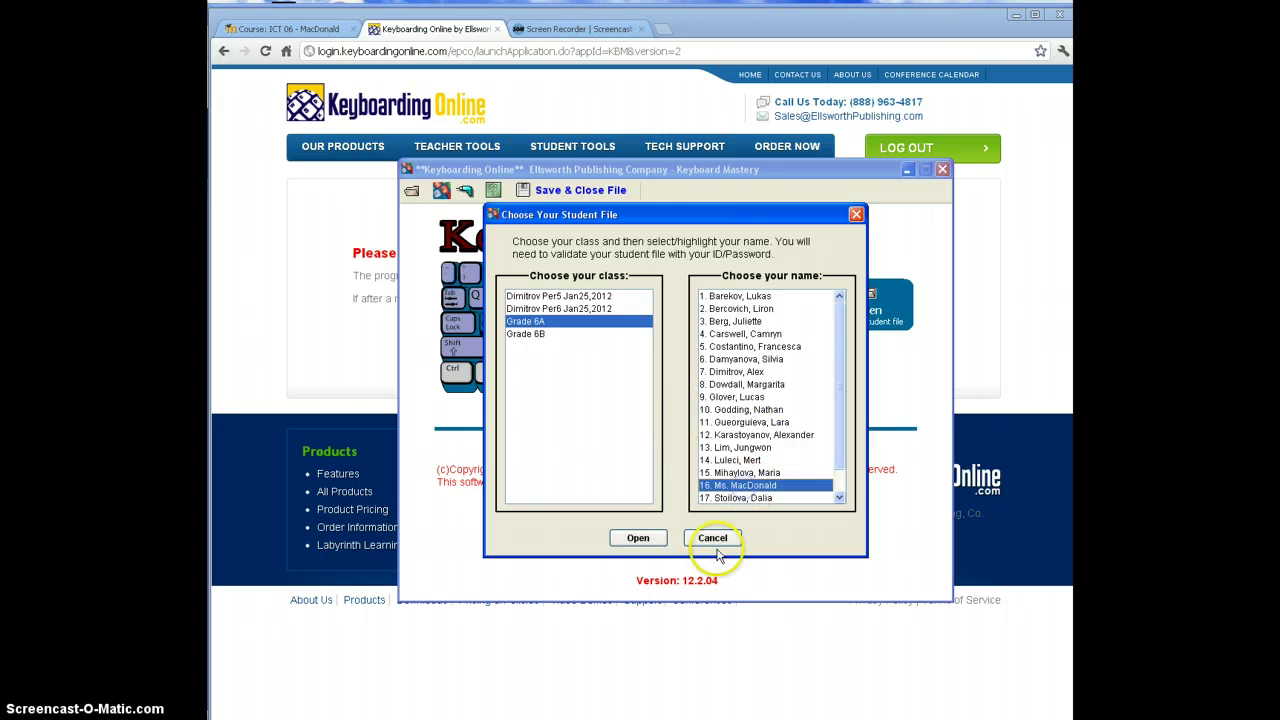
{"action": "left_click", "coordinate": [641, 537]}
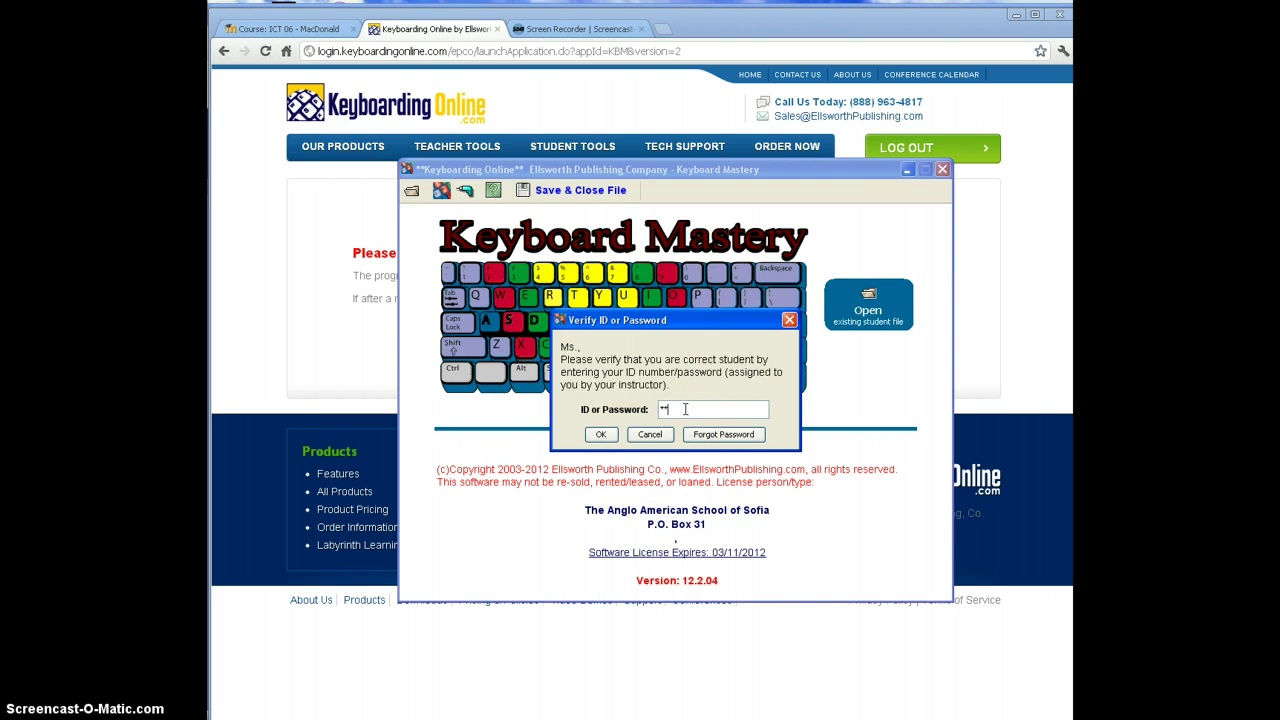
Step: Enter the student password, dismiss the invalid-password error, and resubmit the corrected password
{"action": "key", "text": "Return"}
{"action": "left_click", "coordinate": [686, 410]}
{"action": "key", "text": "Return"}
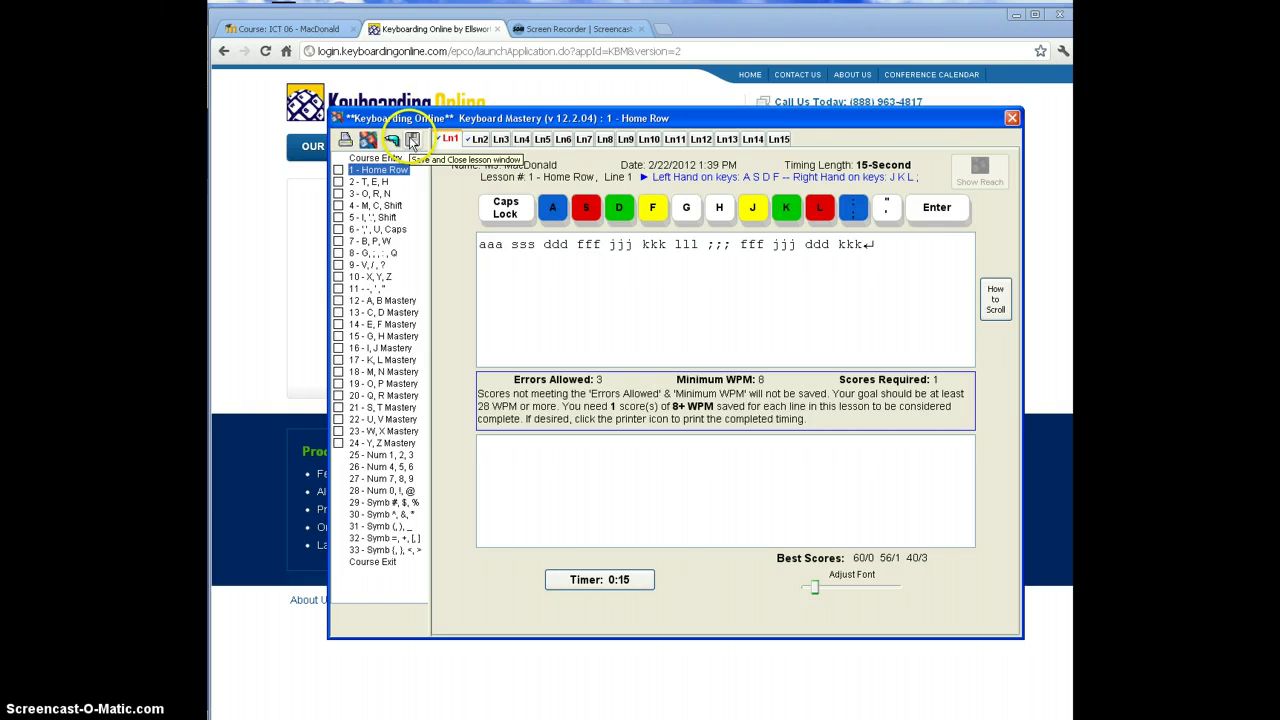
Step: Close the Home Row lesson window and then the Keyboard Mastery program window
{"action": "left_click", "coordinate": [1012, 118]}
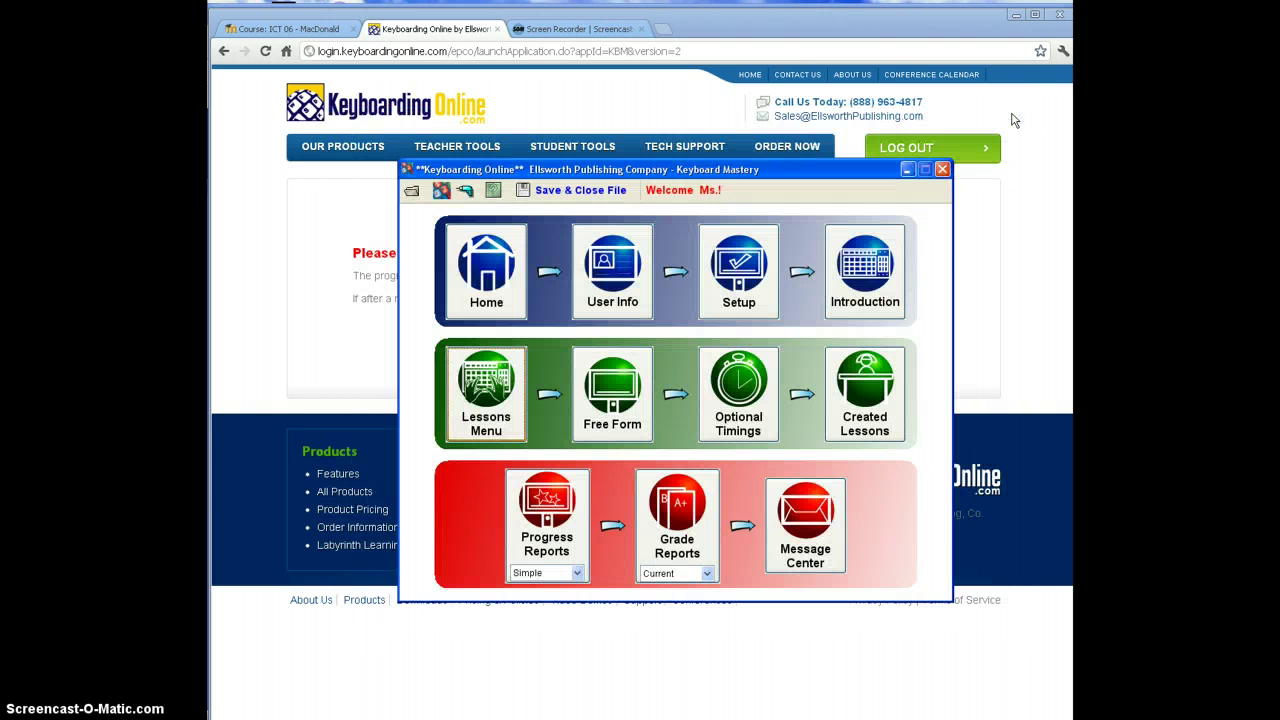
{"action": "left_click", "coordinate": [942, 169]}
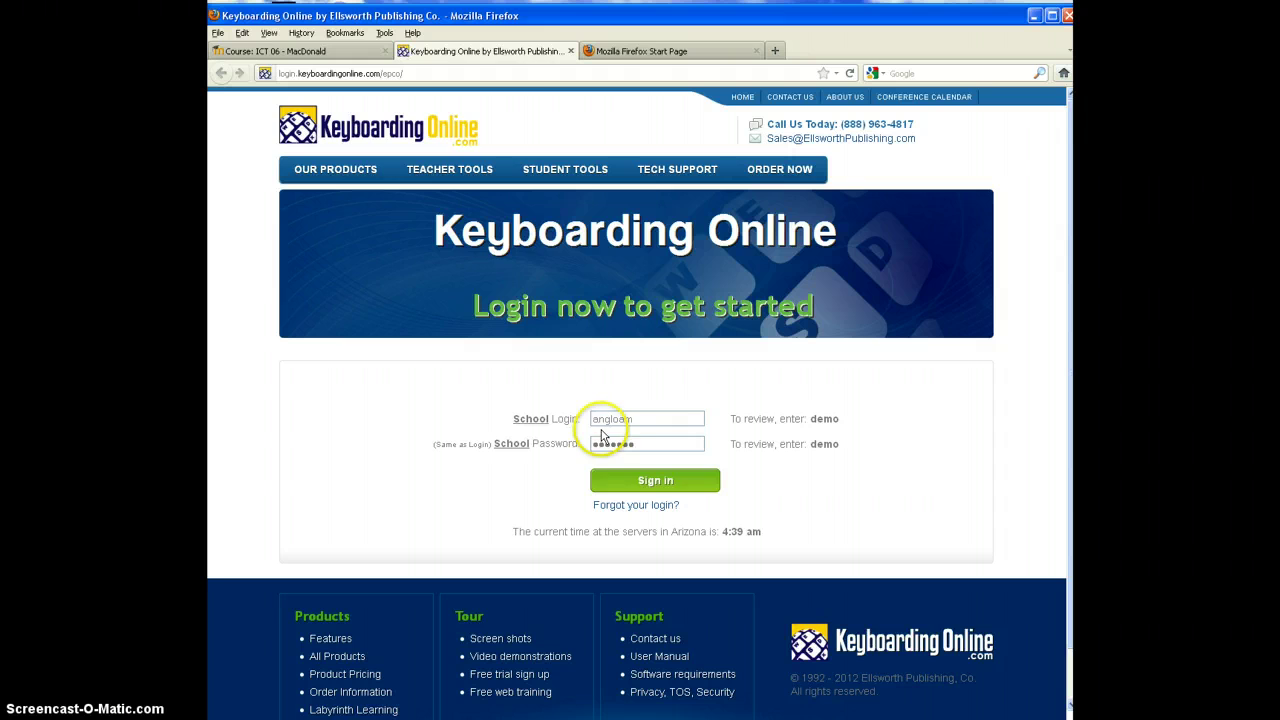
Step: Sign in again in Firefox, launch Keyboard Mastery and bring up its student-file chooser
{"action": "left_click", "coordinate": [655, 482]}
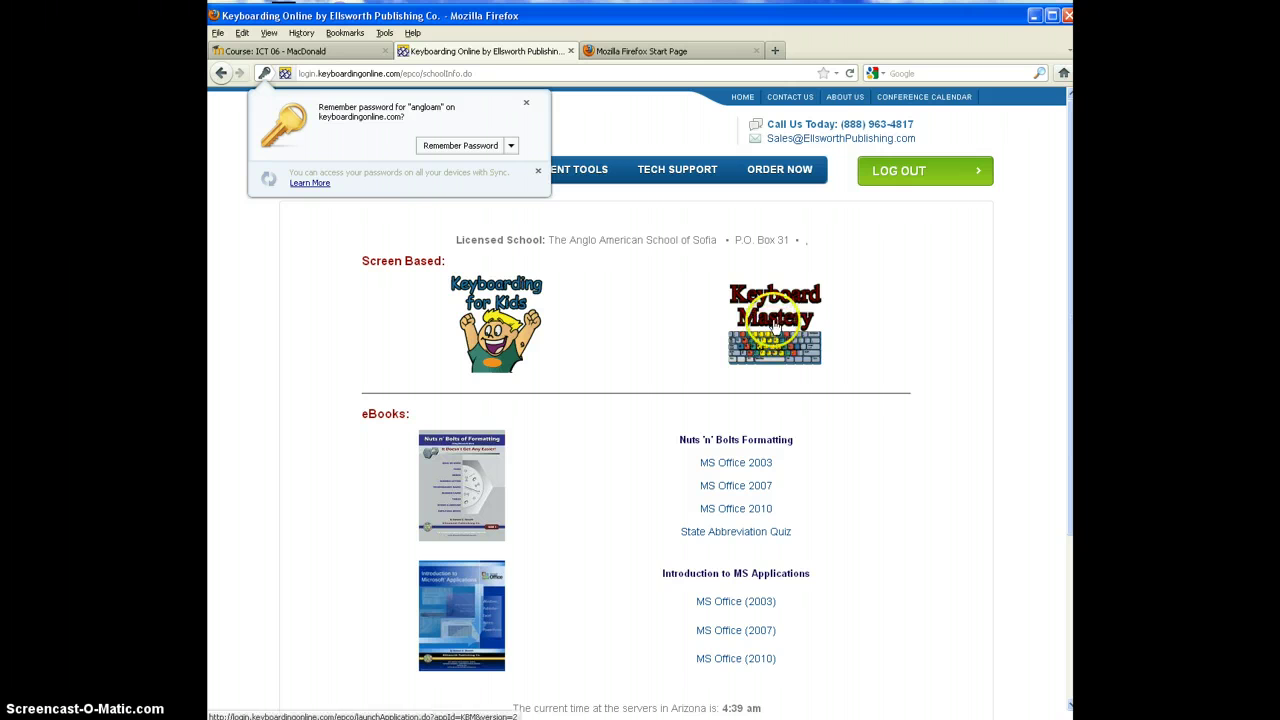
{"action": "left_click", "coordinate": [774, 323]}
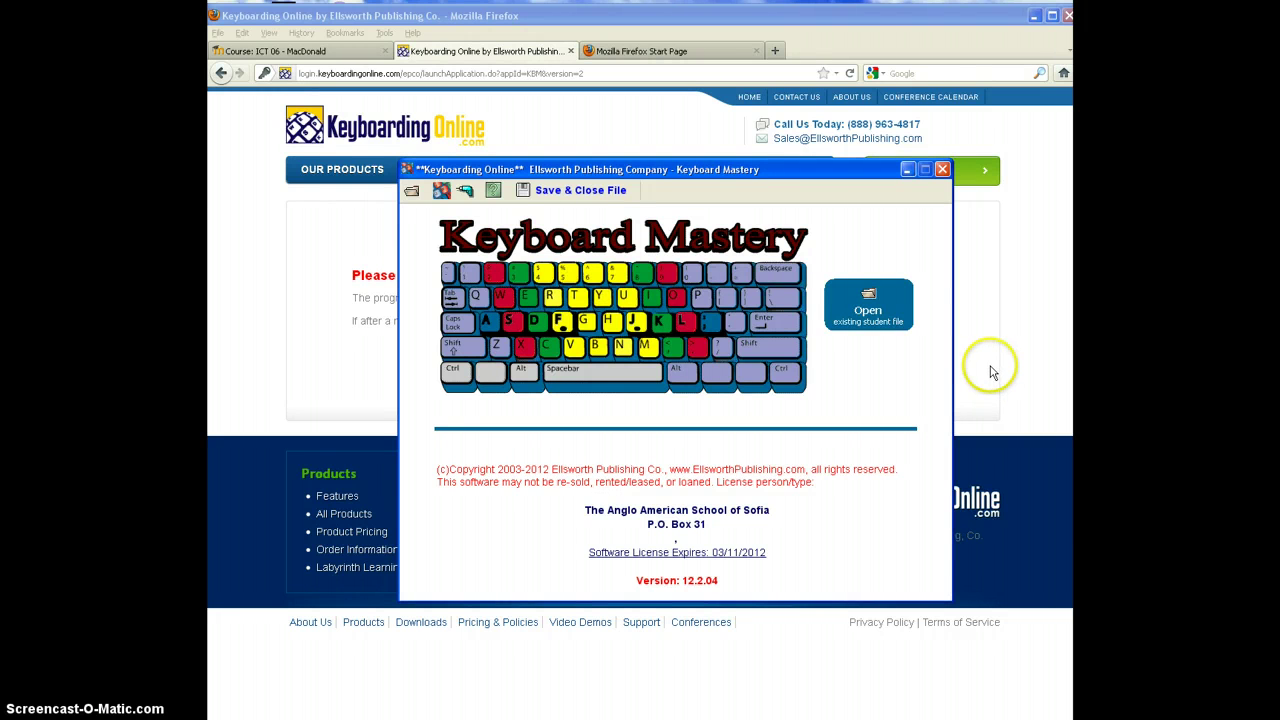
{"action": "left_click", "coordinate": [870, 310]}
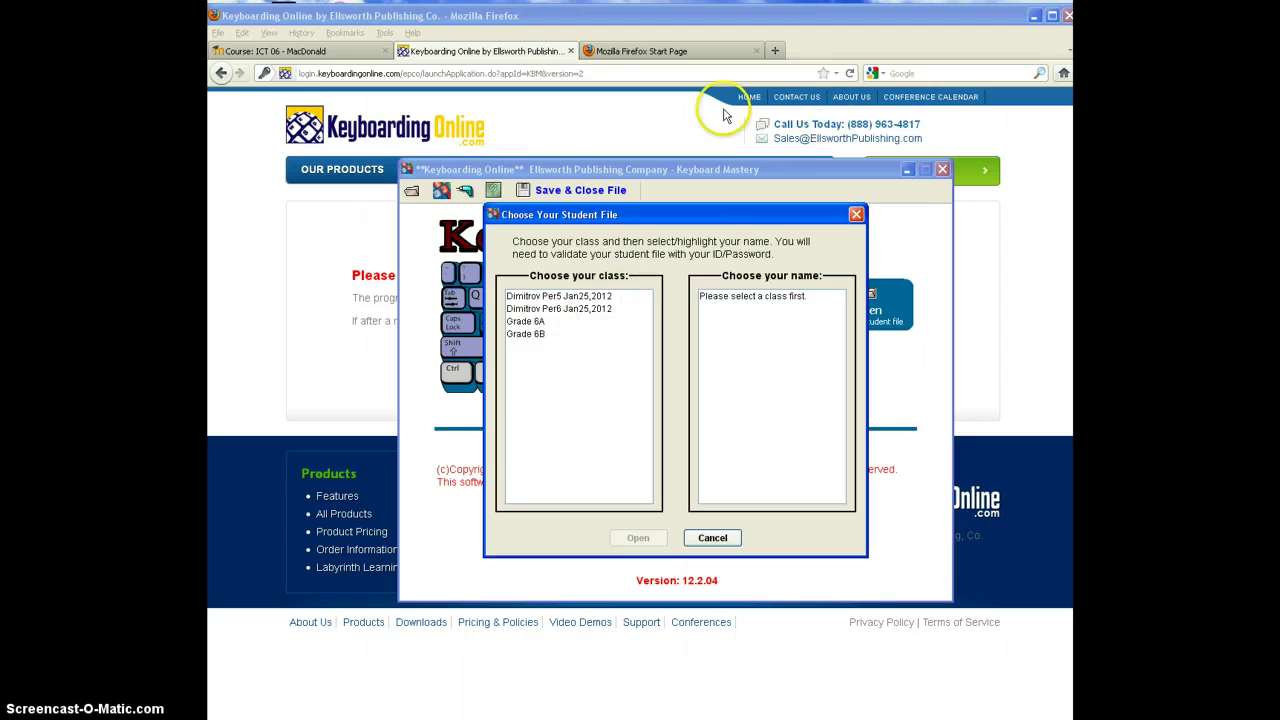
Step: Launch Internet Explorer from the Start menu, postpone its IE8 setup, and enlarge the window
{"action": "key", "text": "super"}
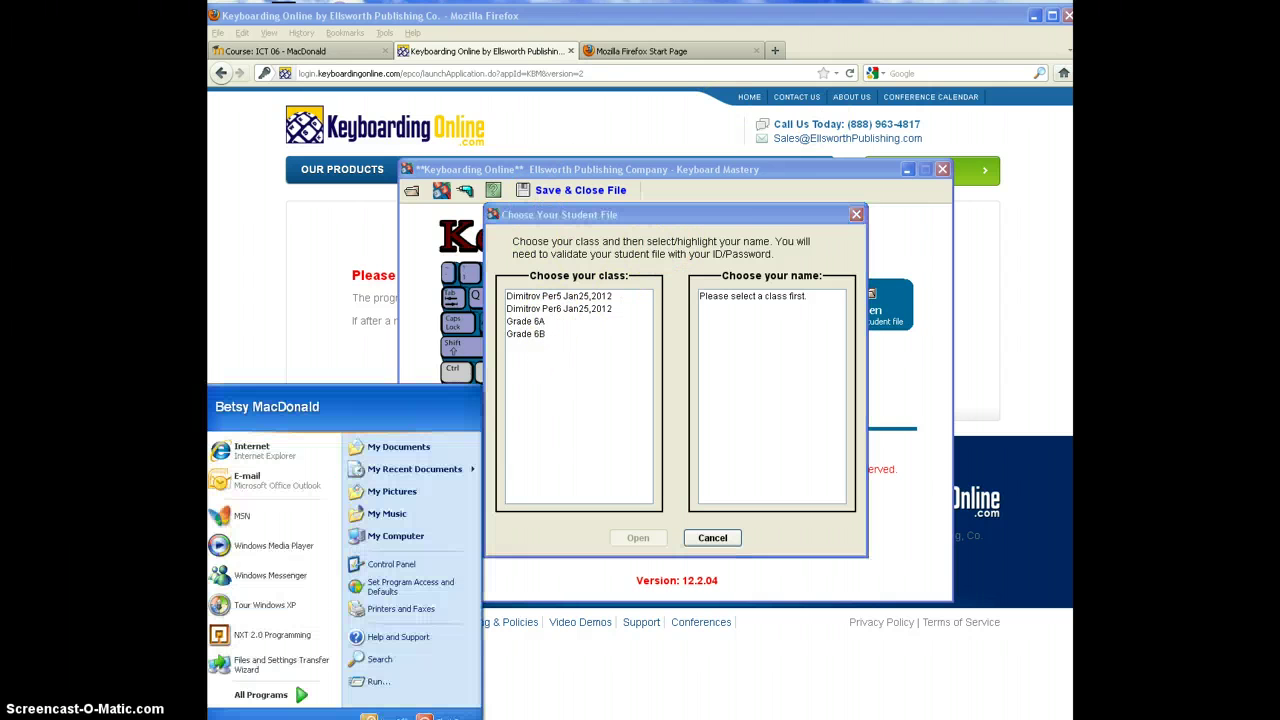
{"action": "left_click", "coordinate": [290, 456]}
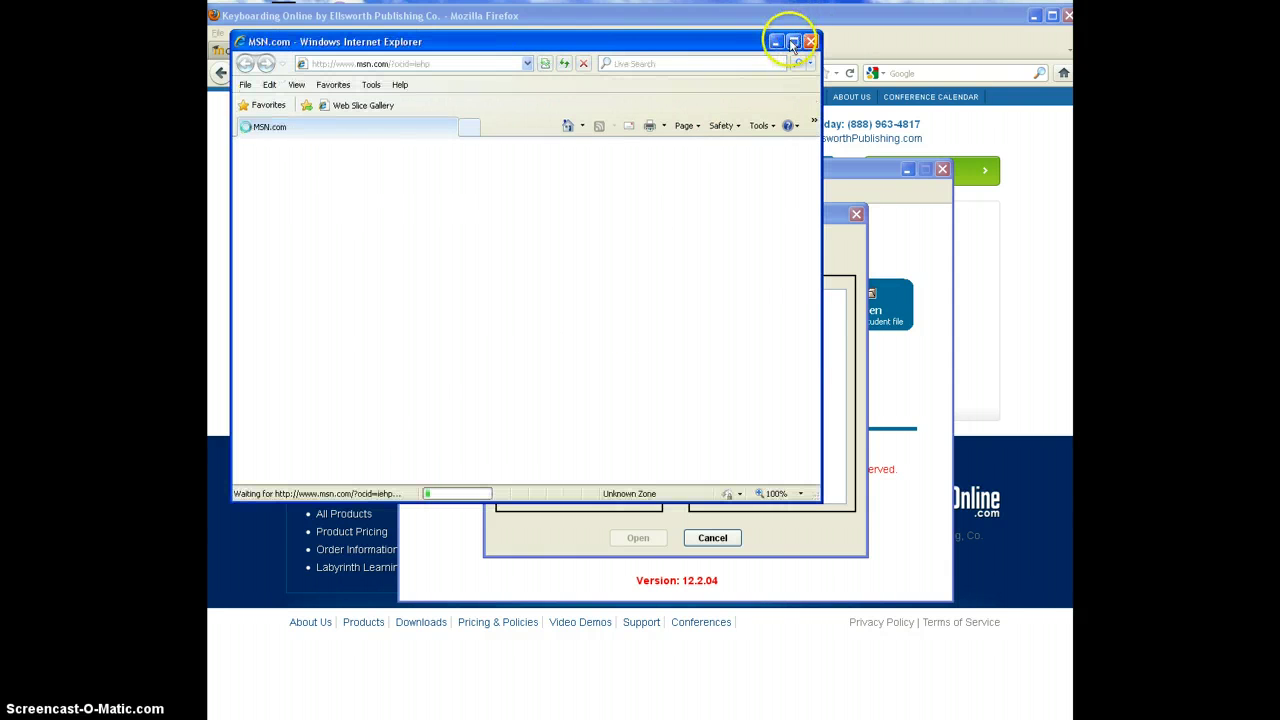
{"action": "left_click_drag", "start_coordinate": [735, 47], "coordinate": [646, 17]}
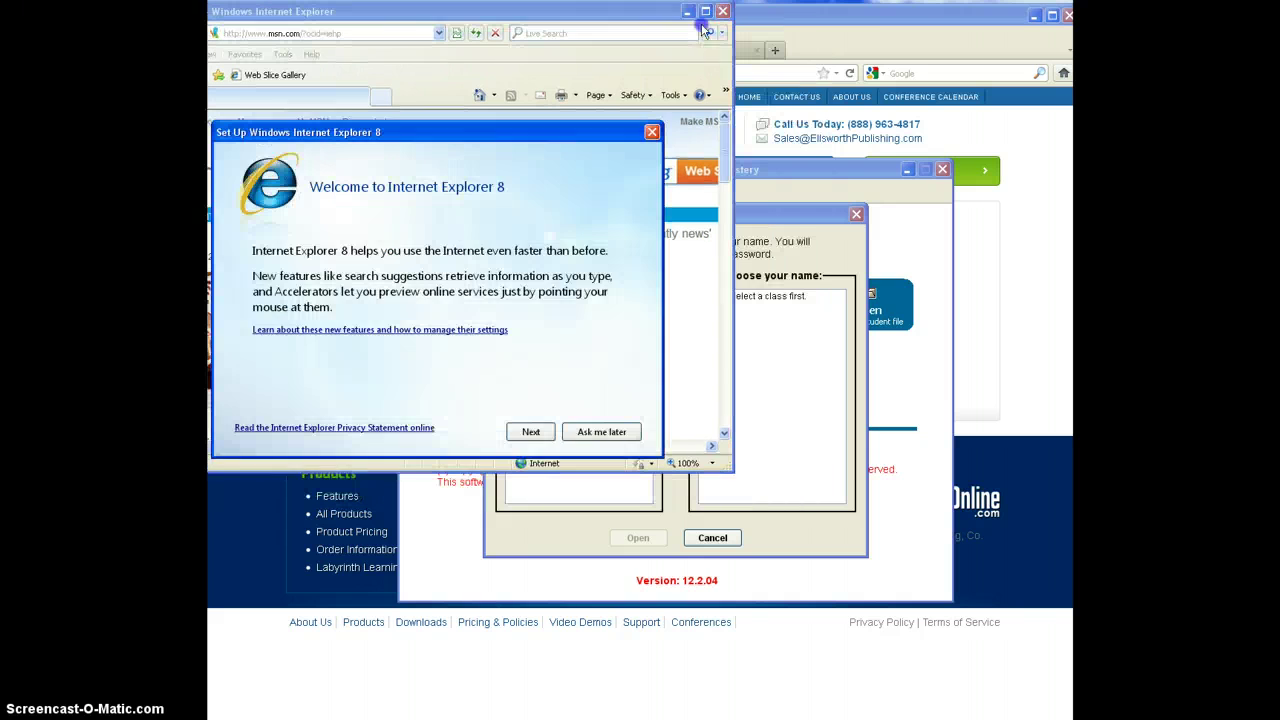
{"action": "left_click", "coordinate": [612, 432]}
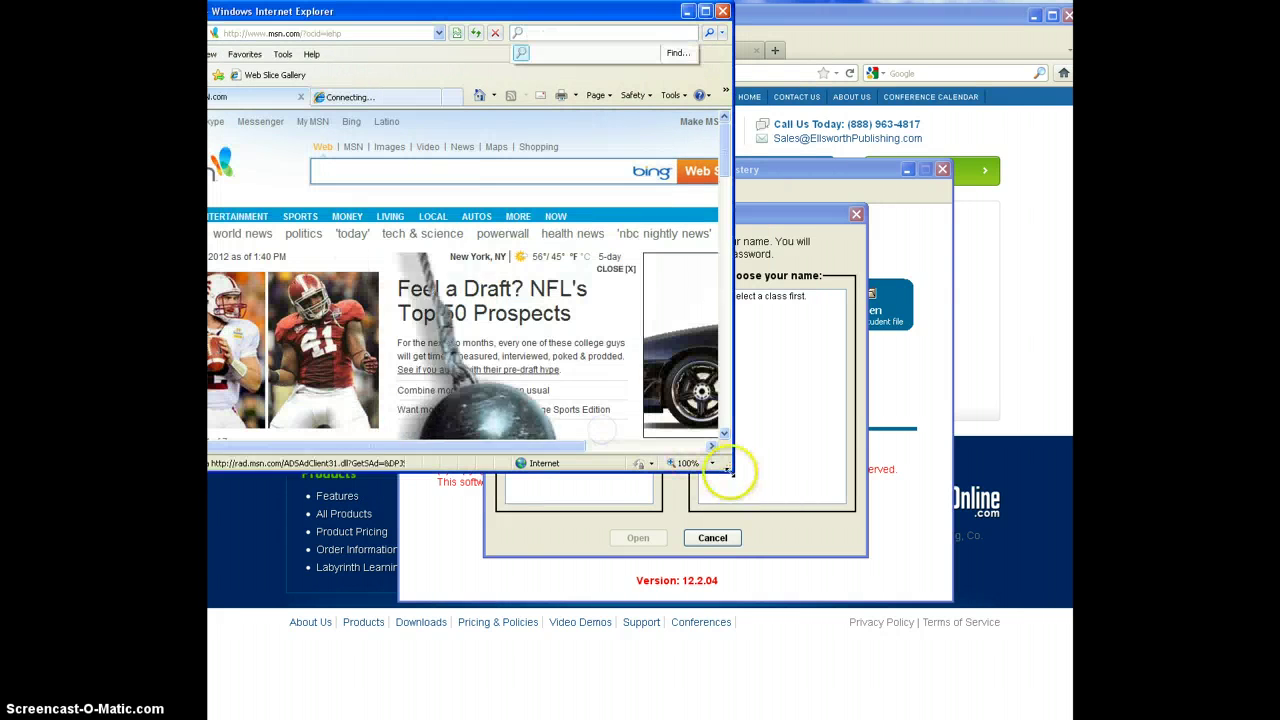
{"action": "left_click_drag", "start_coordinate": [730, 470], "coordinate": [1071, 718]}
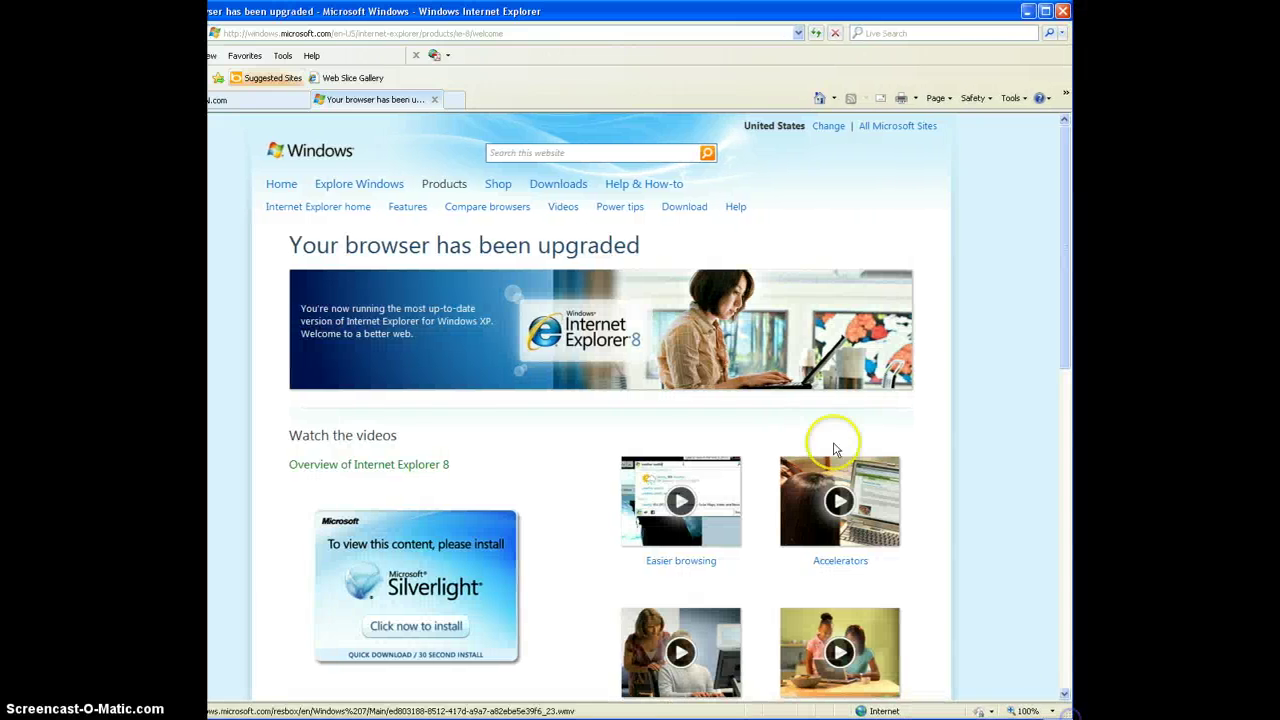
Step: Search Bing for the corrected address sofia.ceesa.net
{"action": "left_click", "coordinate": [409, 33]}
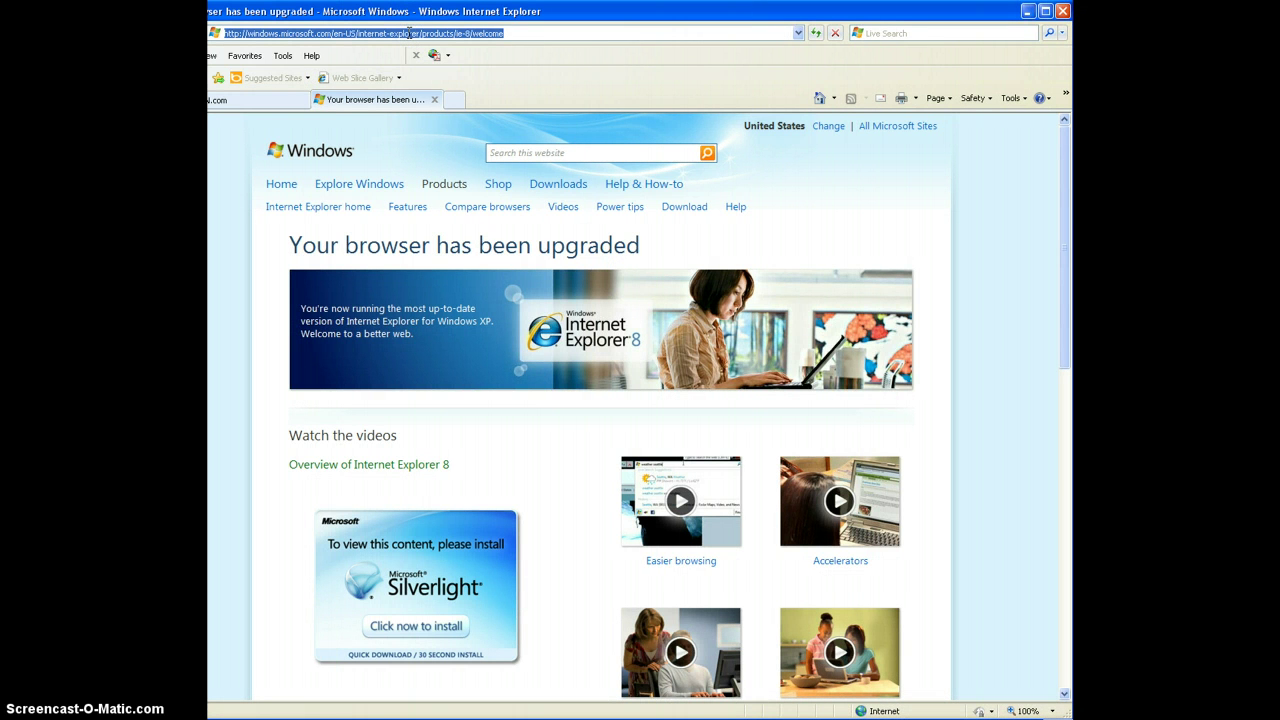
{"action": "type", "text": "sofia.ceesa"}
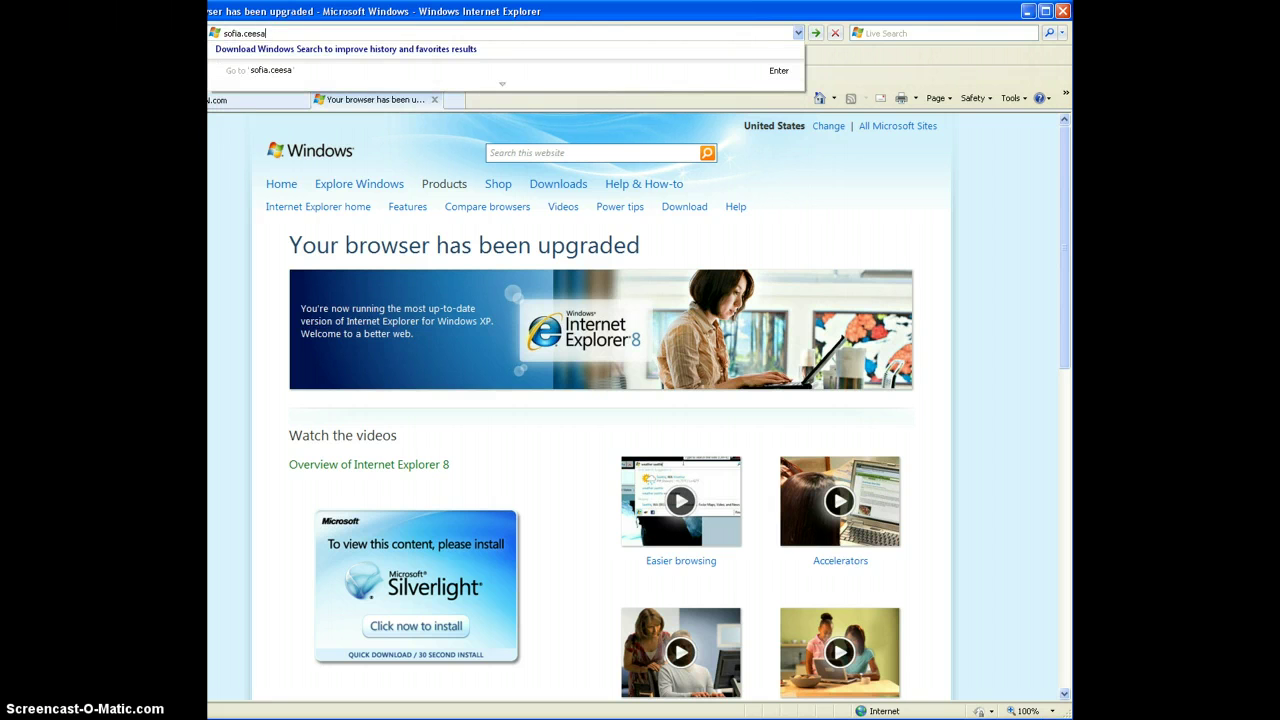
{"action": "type", "text": "net"}
{"action": "key", "text": "Return"}
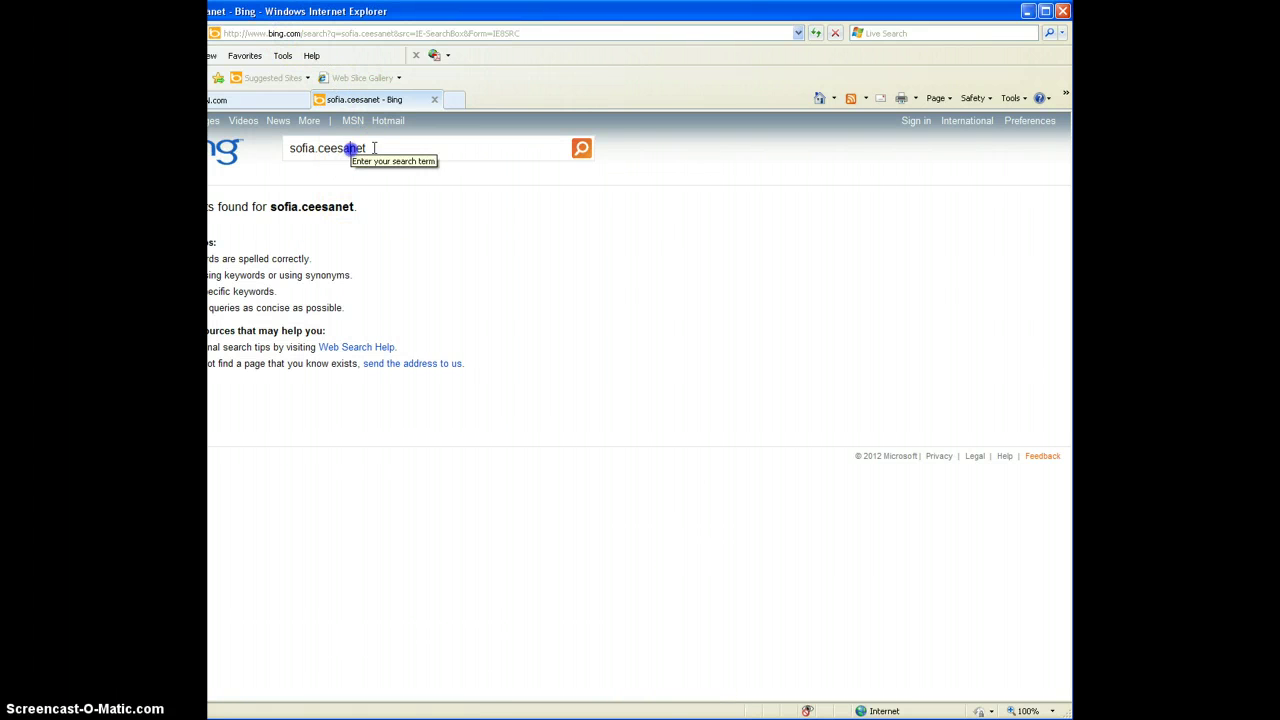
{"action": "type", "text": "."}
{"action": "key", "text": "Return"}
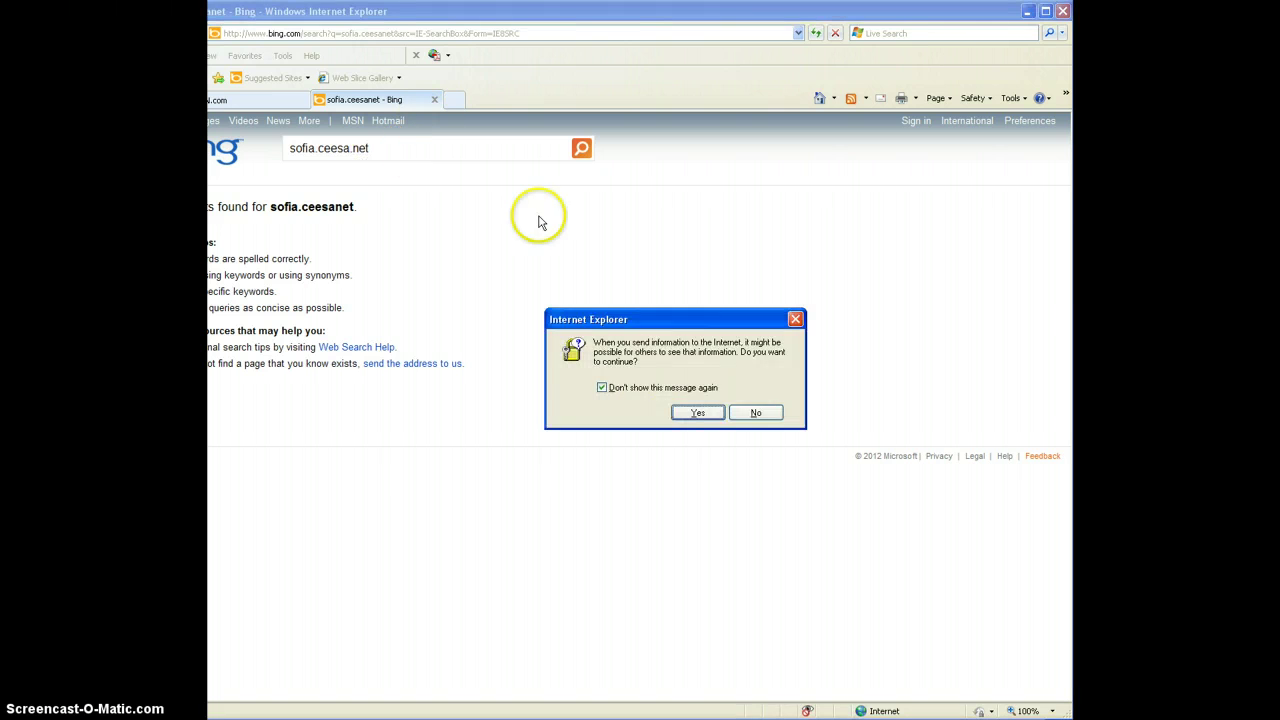
{"action": "left_click", "coordinate": [697, 413]}
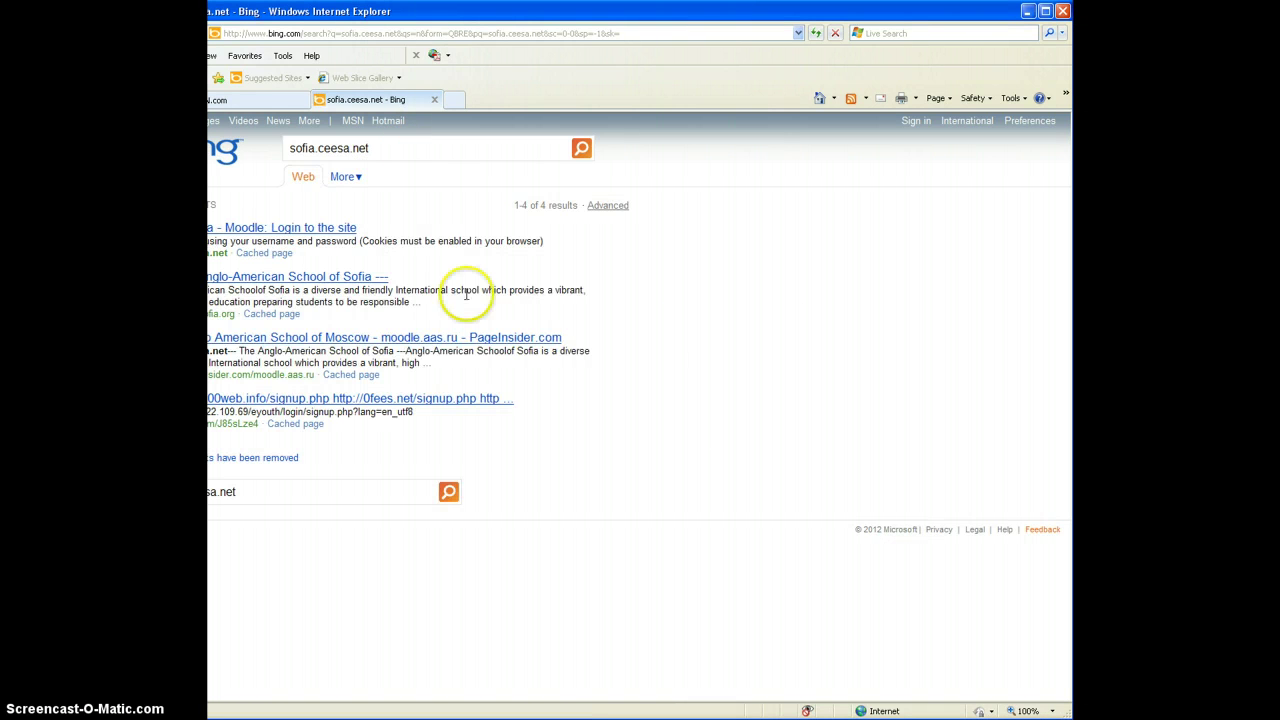
Step: Open the AAS Sofia Moodle login result, sign in, and decline saving the password
{"action": "left_click", "coordinate": [300, 229]}
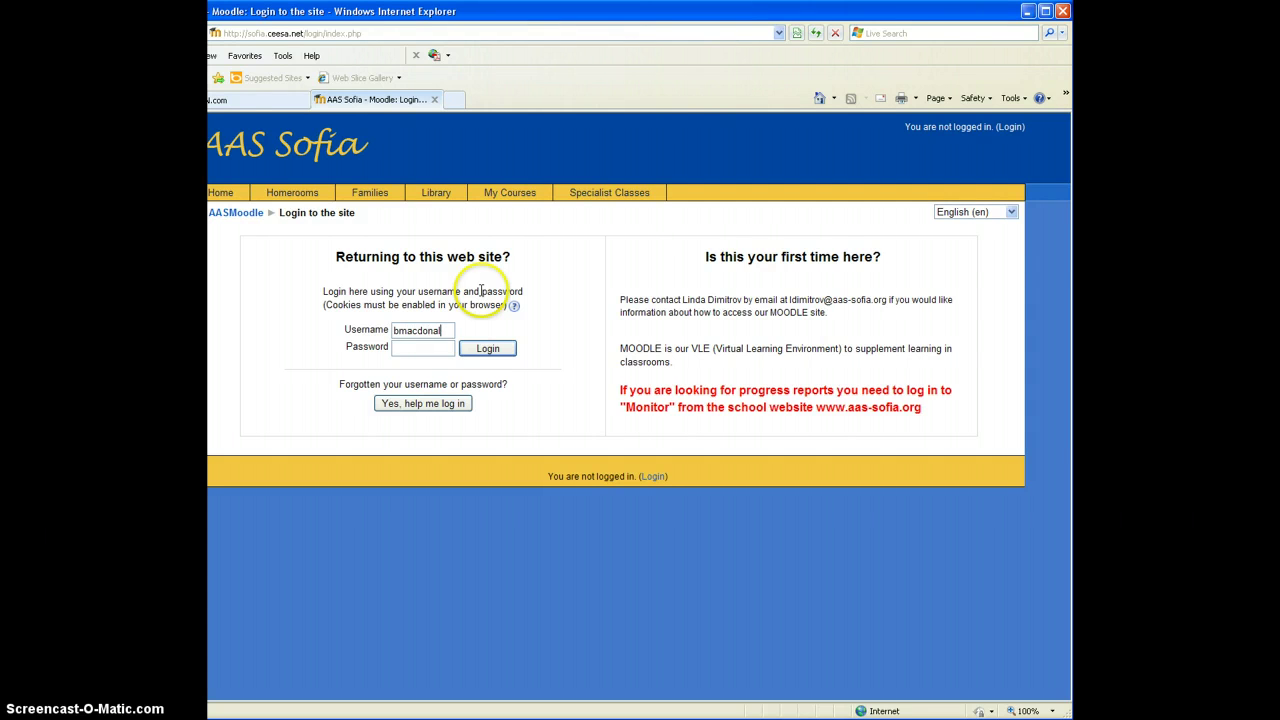
{"action": "type", "text": "•••"}
{"action": "key", "text": "Return"}
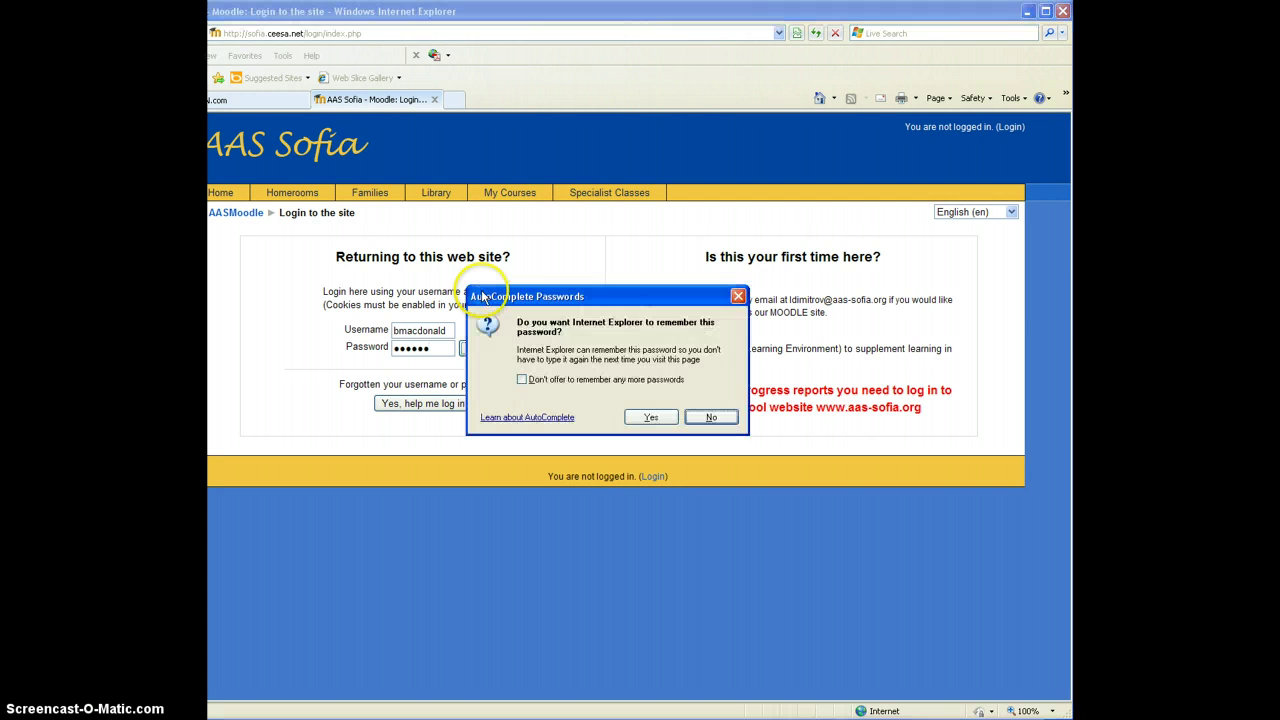
{"action": "left_click", "coordinate": [714, 418]}
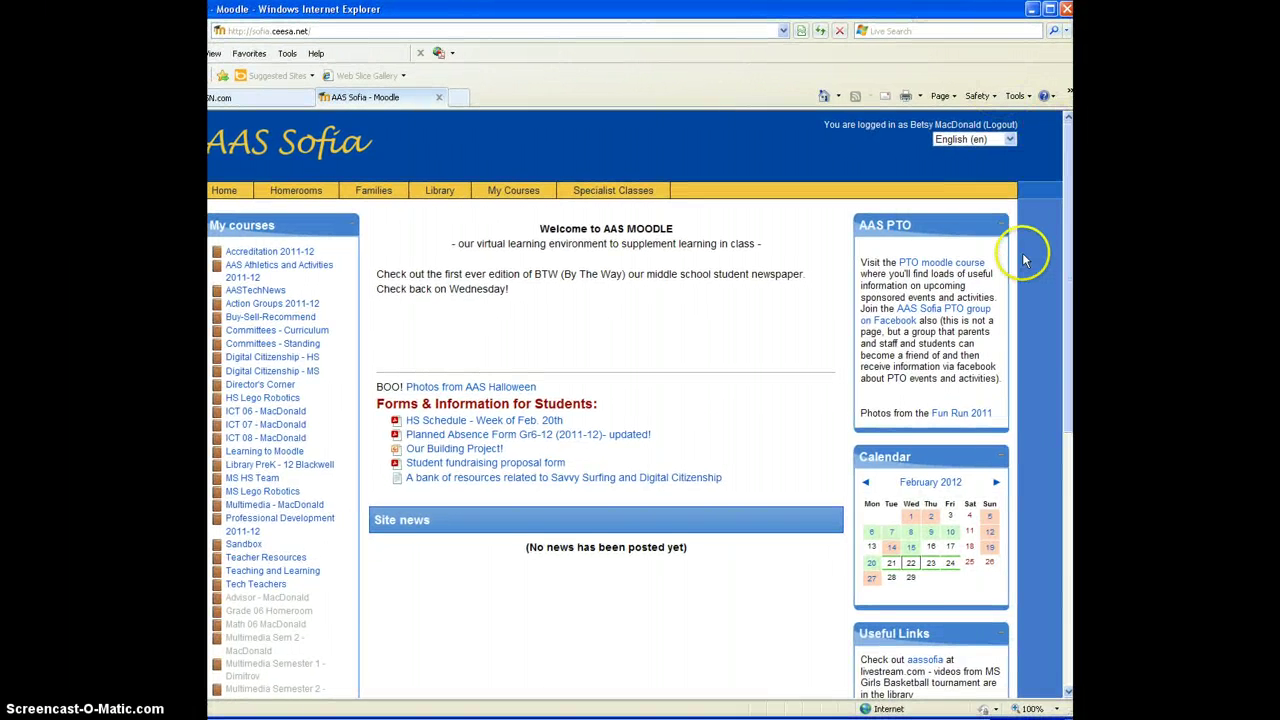
Step: Open the ICT 06 - MacDonald course and follow its Typing Mastery link
{"action": "left_click", "coordinate": [265, 411]}
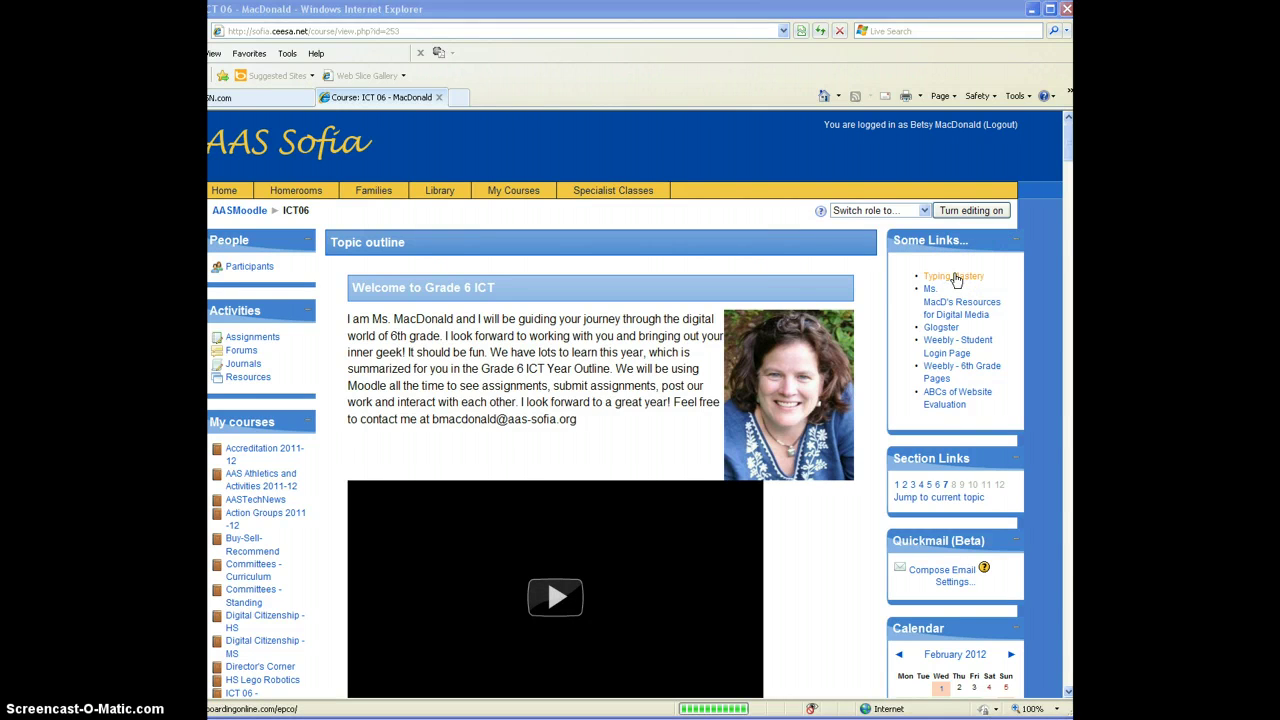
{"action": "left_click", "coordinate": [955, 279]}
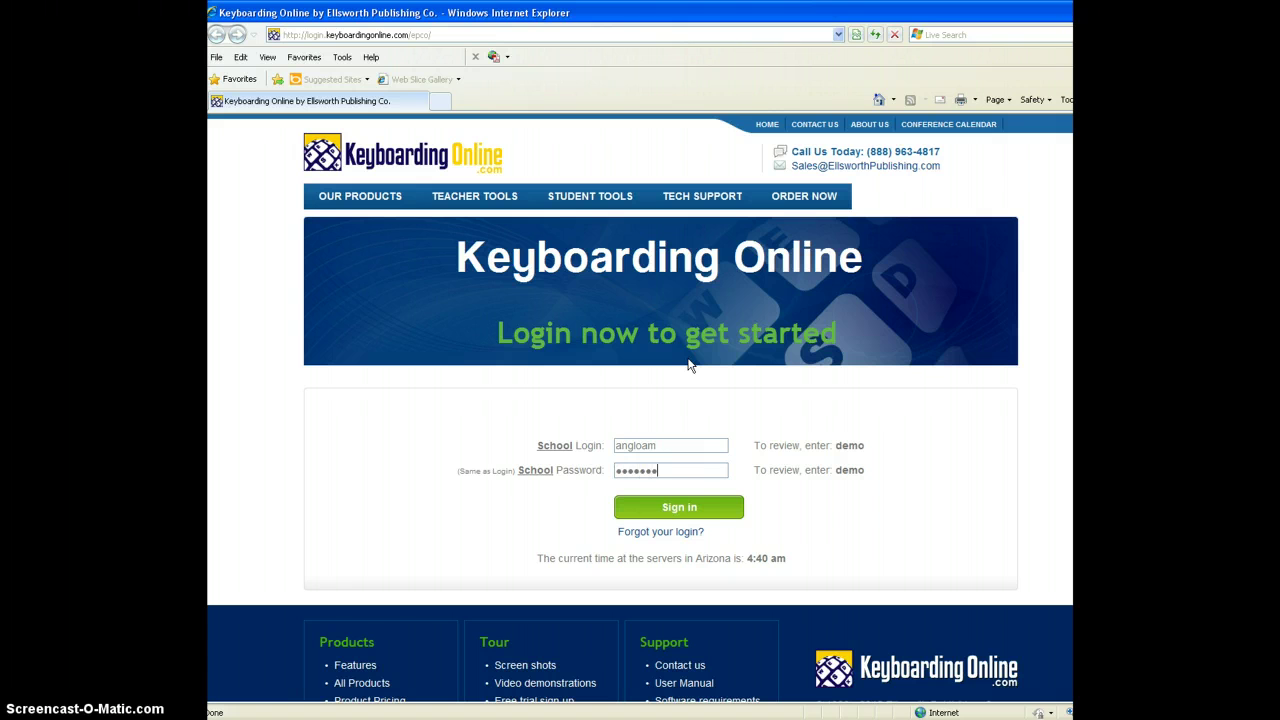
Step: Sign in to Keyboarding Online, launch Keyboard Mastery, then close its window
{"action": "left_click", "coordinate": [699, 509]}
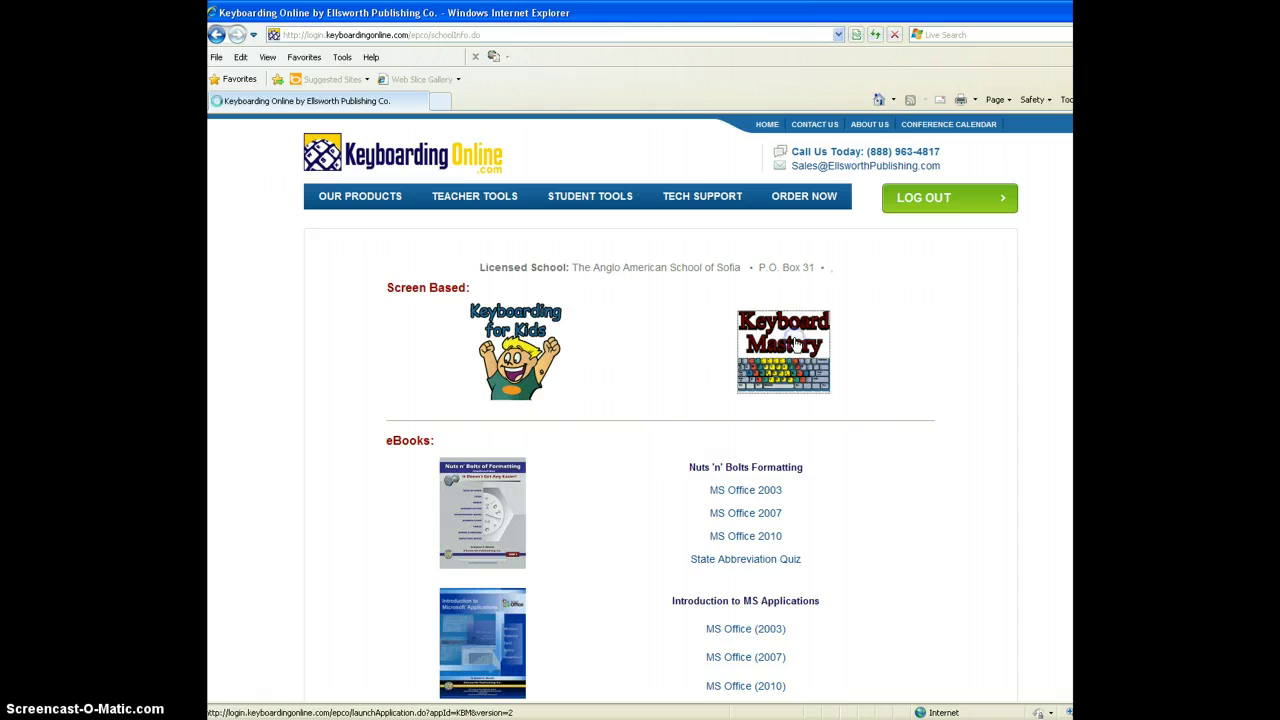
{"action": "left_click", "coordinate": [795, 343]}
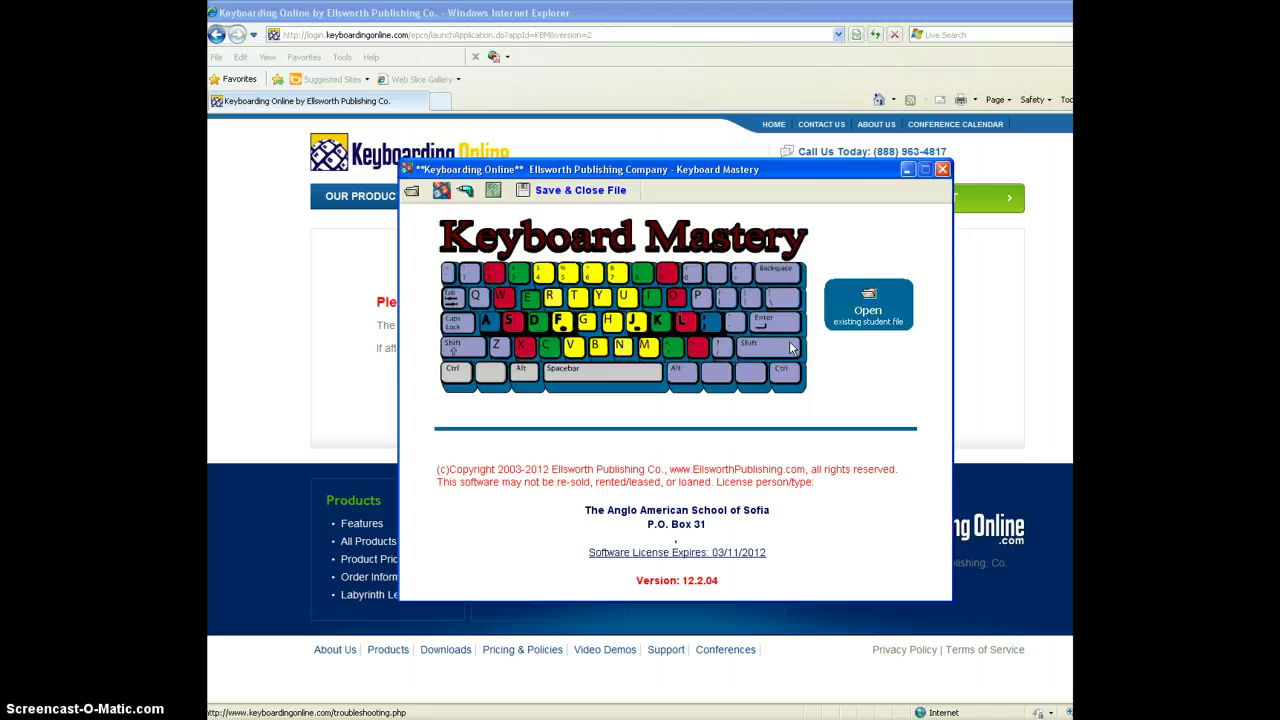
{"action": "left_click", "coordinate": [943, 170]}
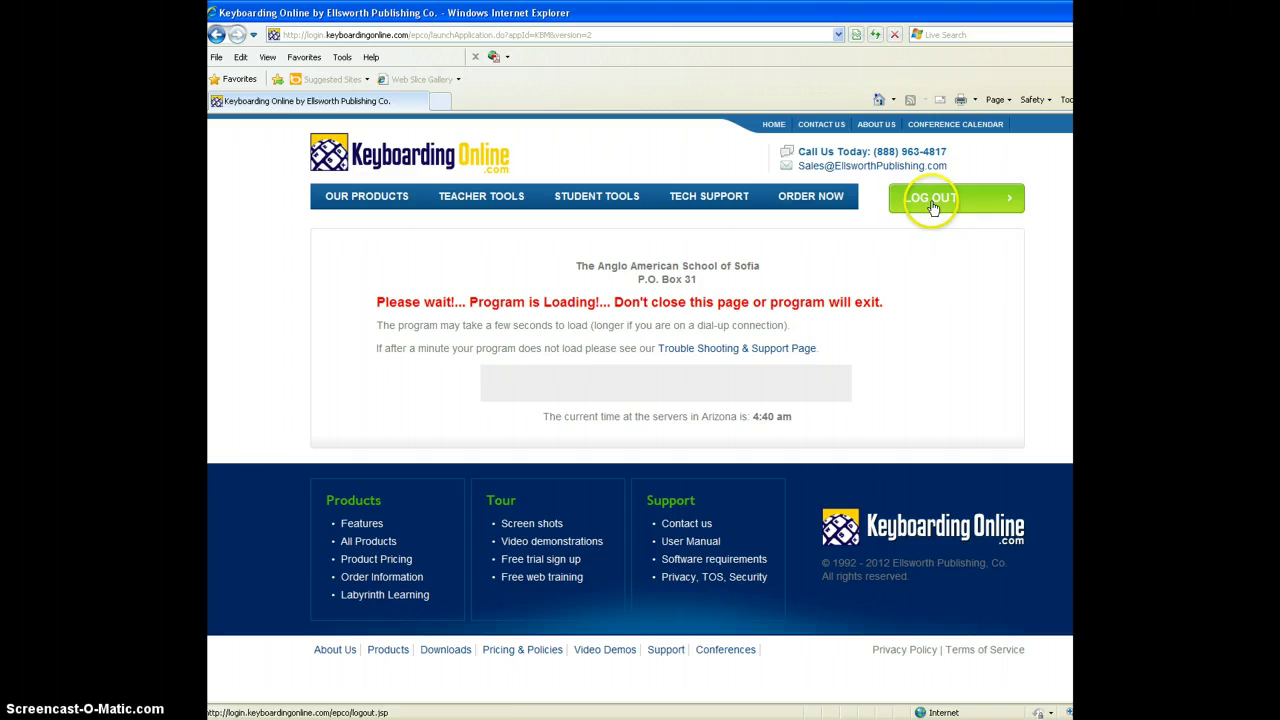
Step: Return to the ICT 06 - MacDonald Moodle course page and scroll through it
{"action": "mouse_move", "coordinate": [486, 200]}
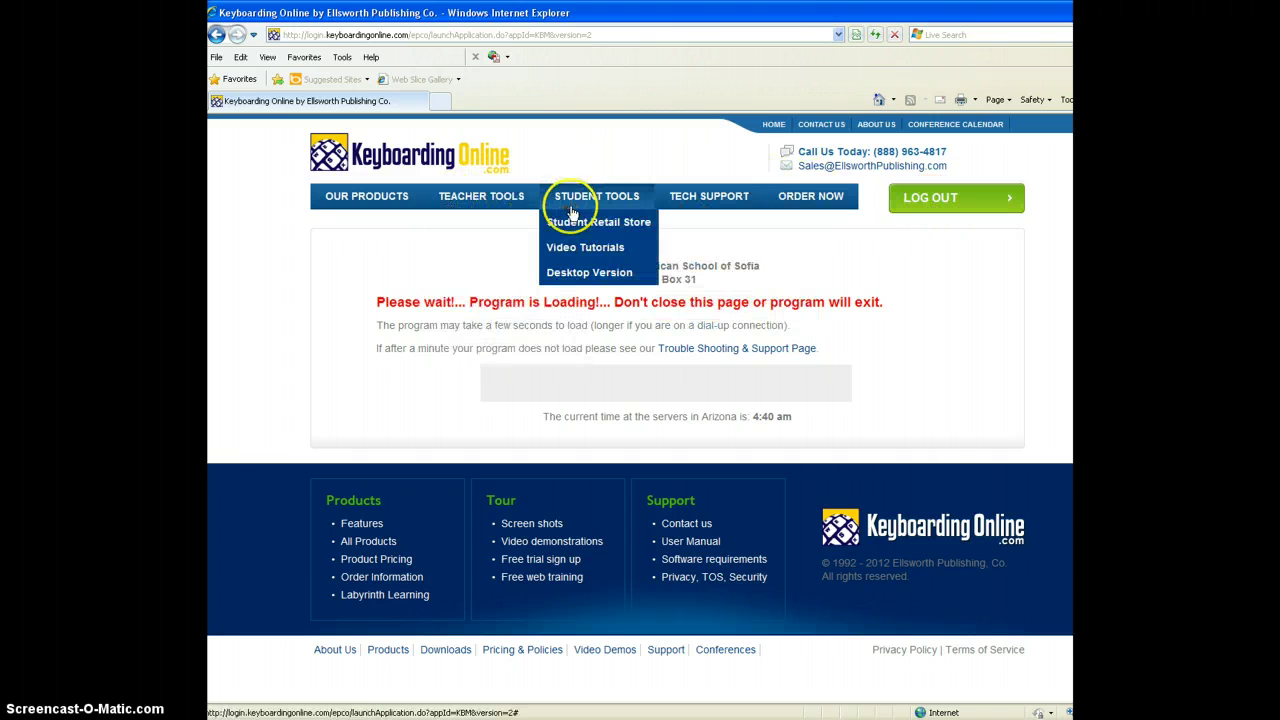
{"action": "left_click", "coordinate": [589, 164]}
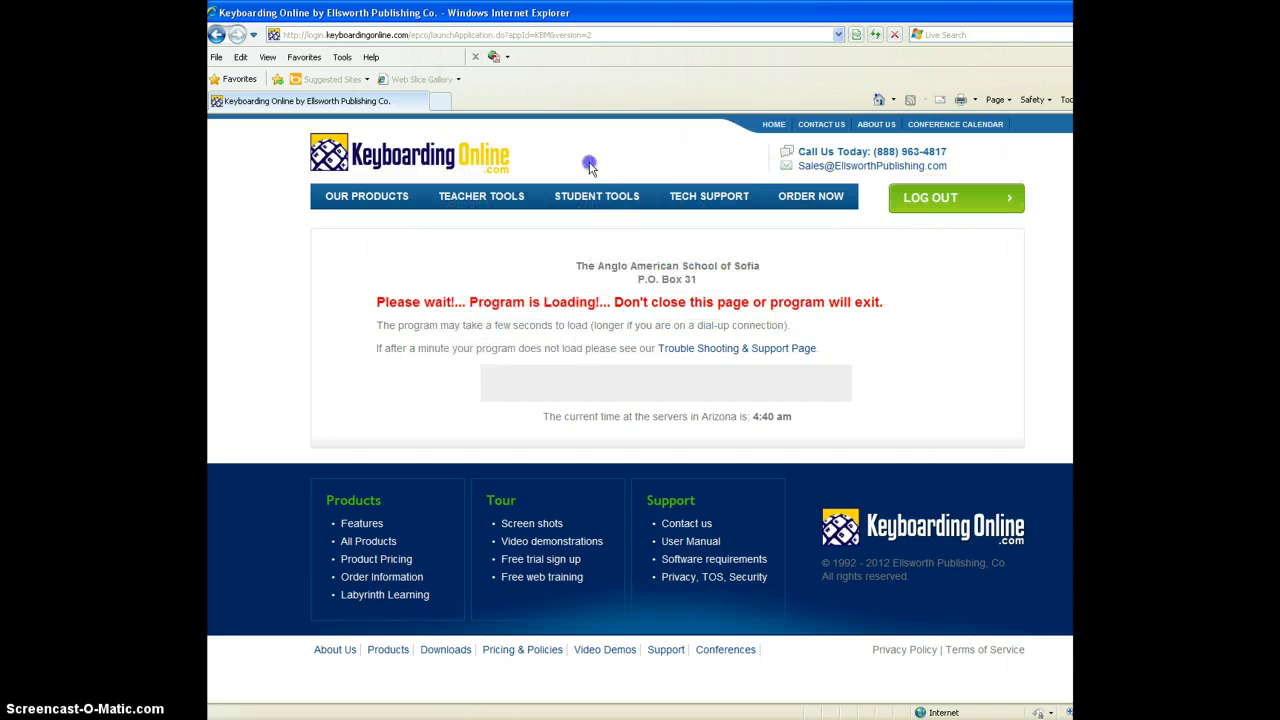
{"action": "key", "text": "alt+Tab"}
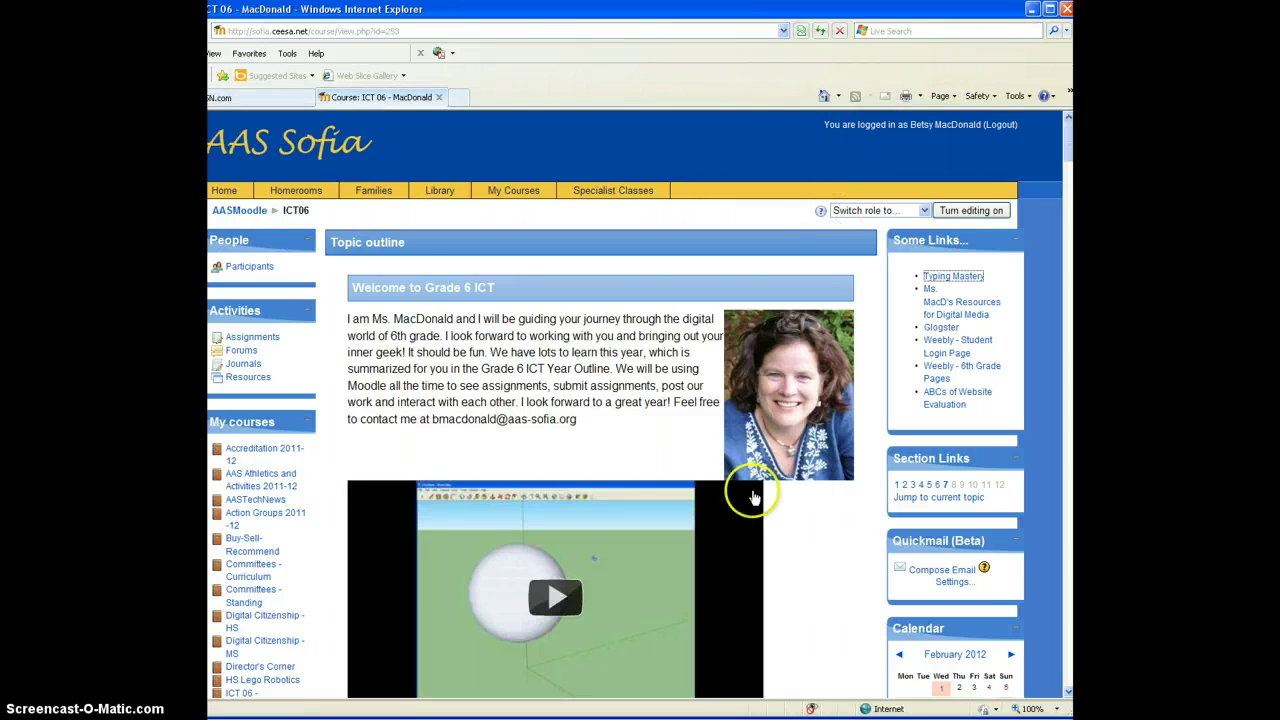
{"action": "scroll", "coordinate": [790, 415], "scroll_direction": "down", "scroll_amount": 1}
{"action": "scroll", "coordinate": [866, 423], "scroll_direction": "down", "scroll_amount": 5}
{"action": "scroll", "coordinate": [866, 157], "scroll_direction": "down", "scroll_amount": 4}
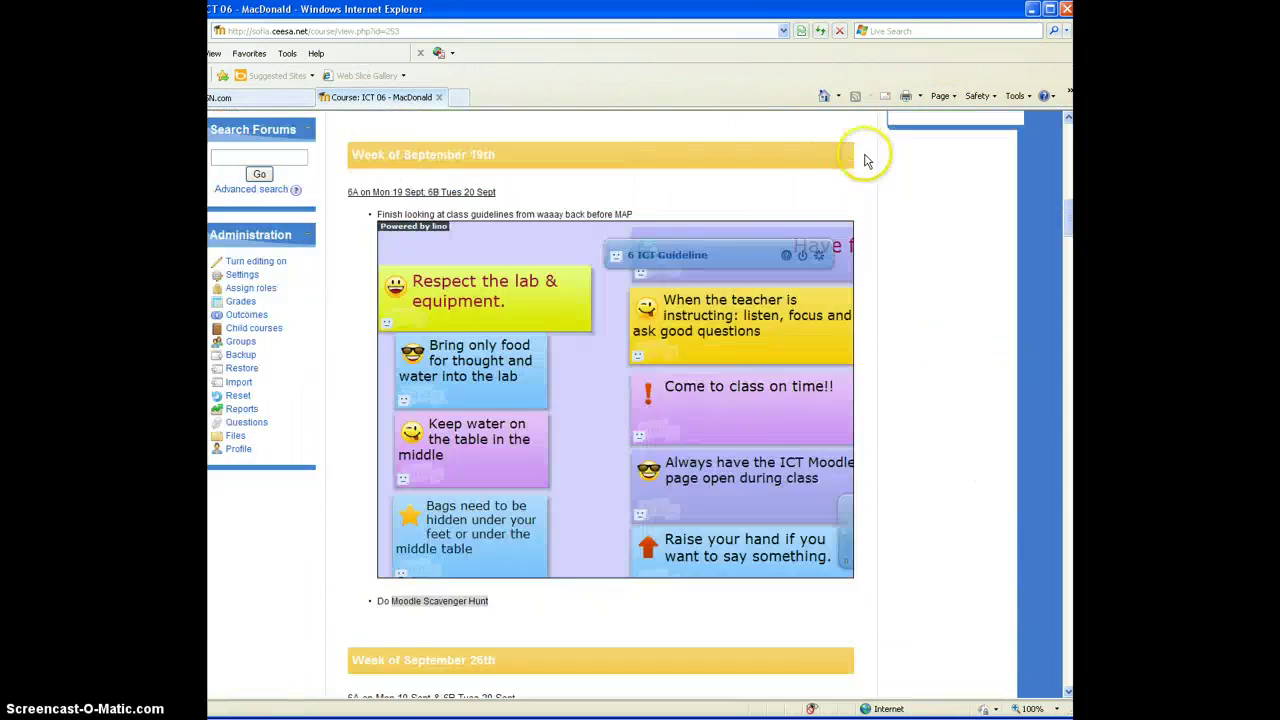
{"action": "scroll", "coordinate": [866, 160], "scroll_direction": "up", "scroll_amount": 4}
{"action": "scroll", "coordinate": [866, 160], "scroll_direction": "up", "scroll_amount": 6}
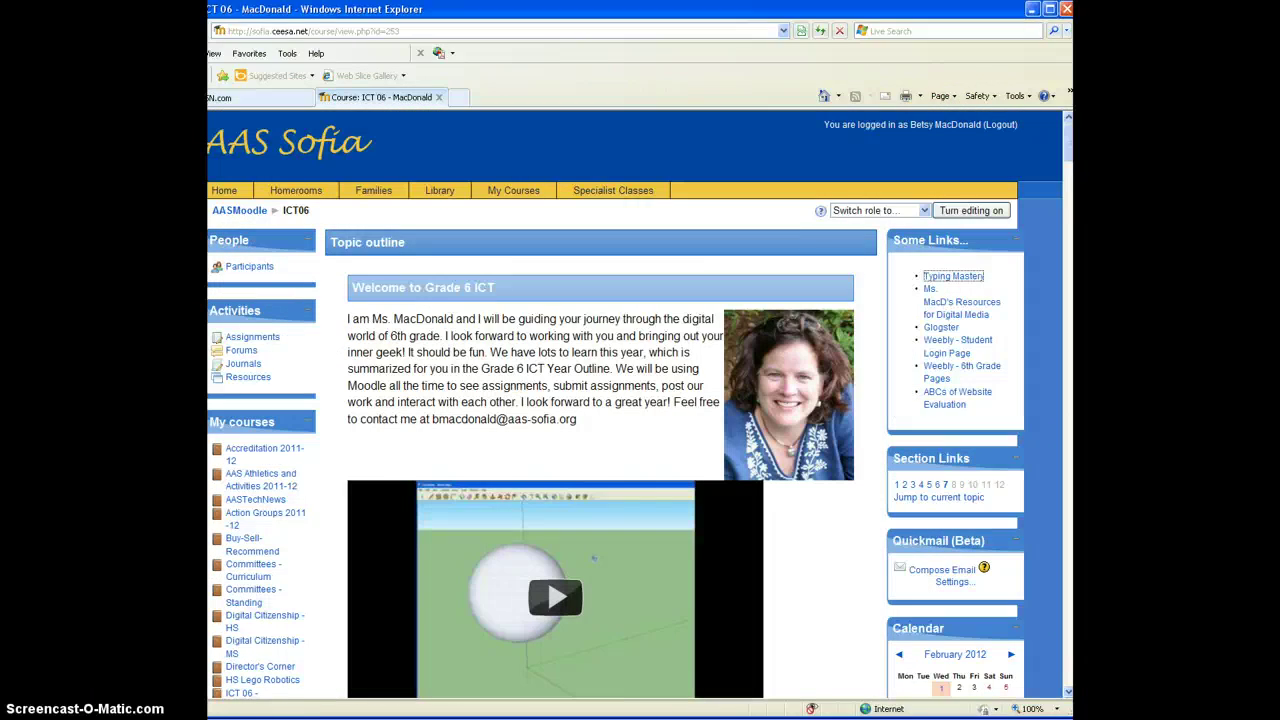